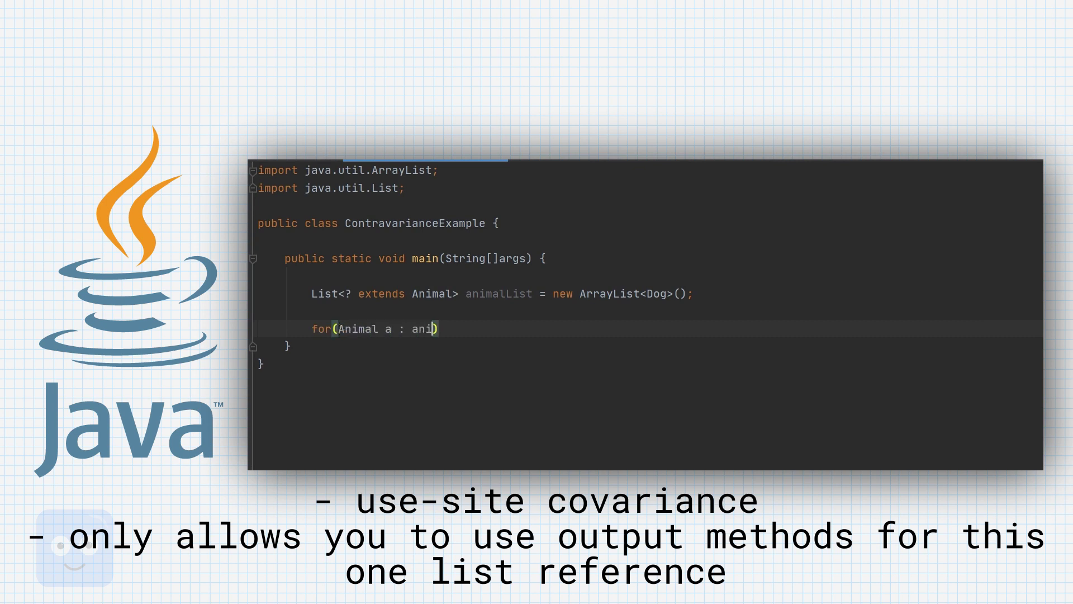
{"action": "type", "text": "imal things"}
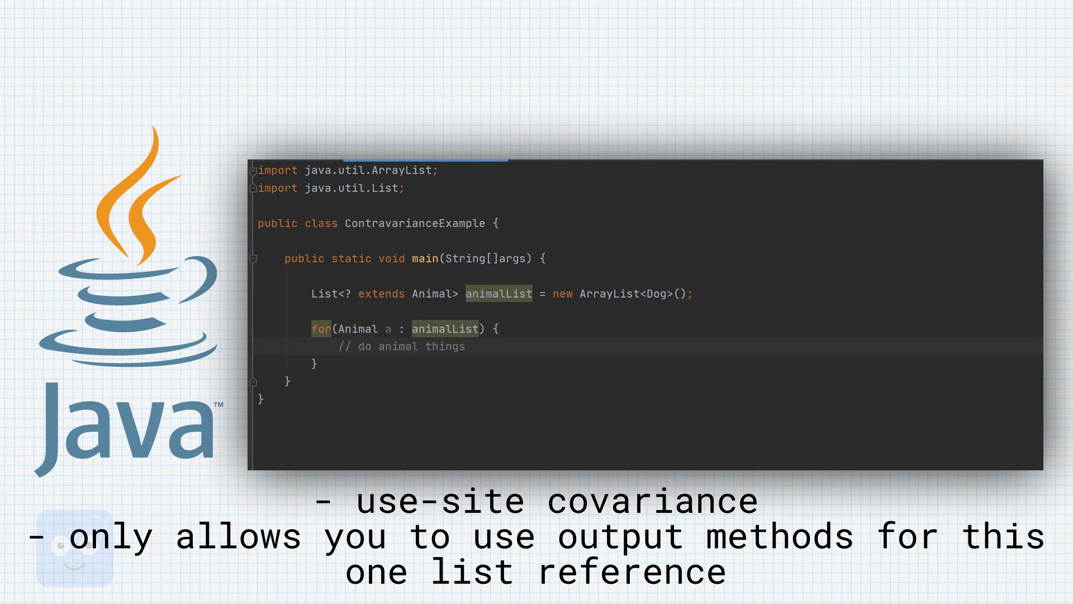